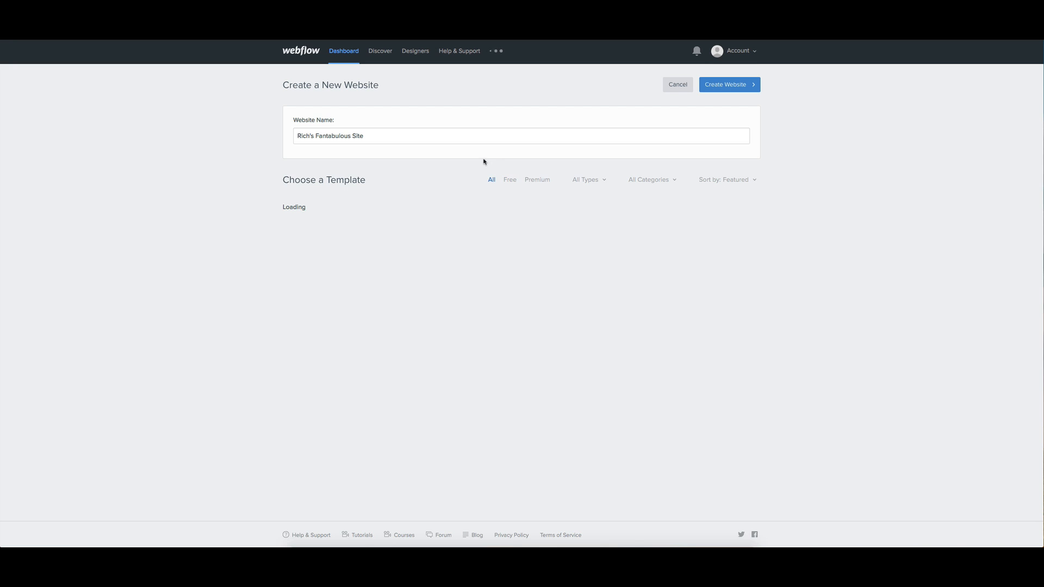
- Browse the website template gallery and load more templates
scroll(260, 228, down, 5)
scroll(260, 228, down, 7)
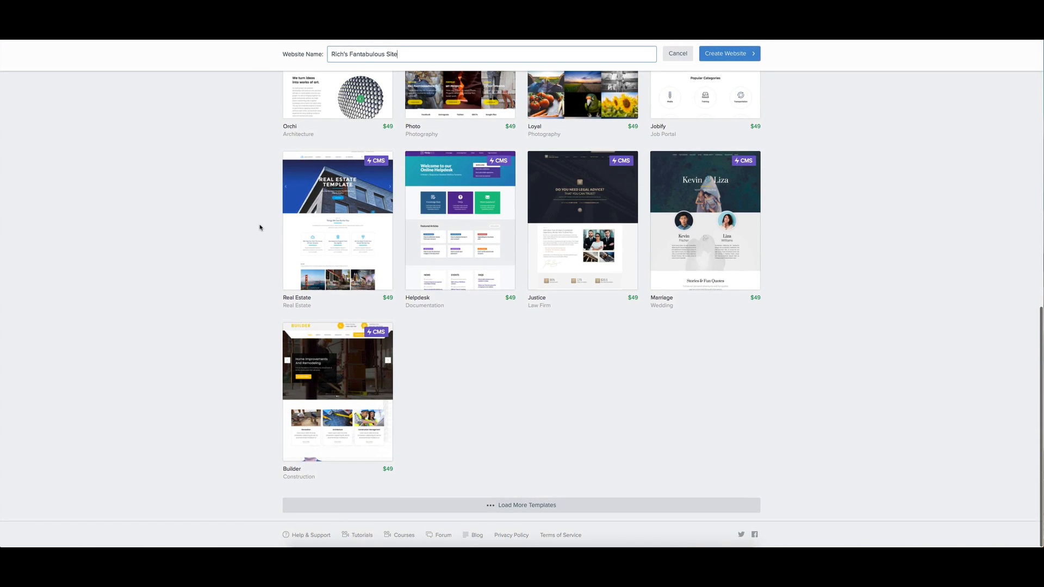
click(507, 505)
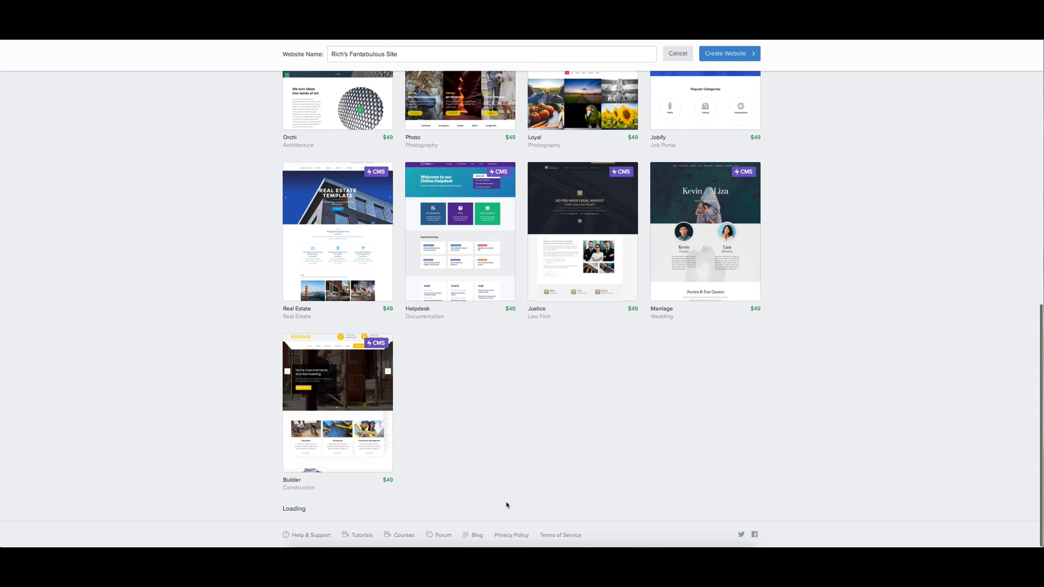
scroll(250, 356, down, 3)
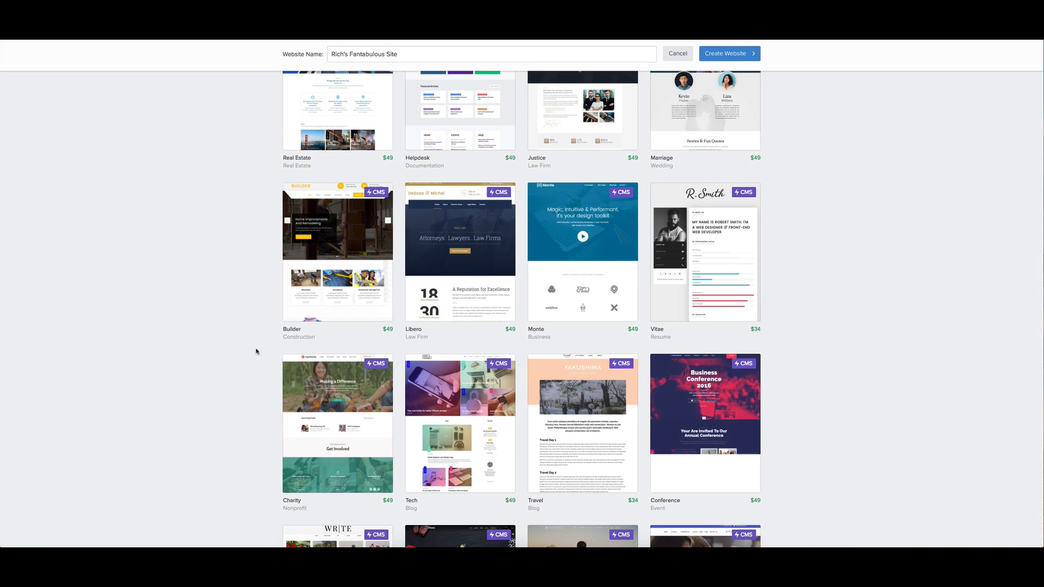
mouse_move(558, 264)
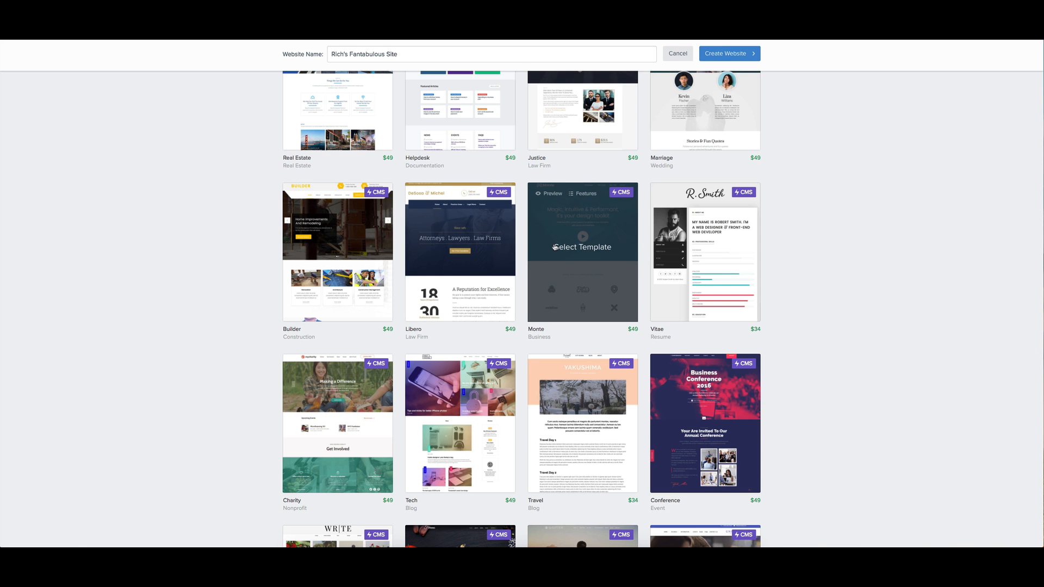
- Filter the gallery to free templates and select the Denali blog template for the new website
scroll(554, 247, up, 10)
click(509, 180)
mouse_move(340, 392)
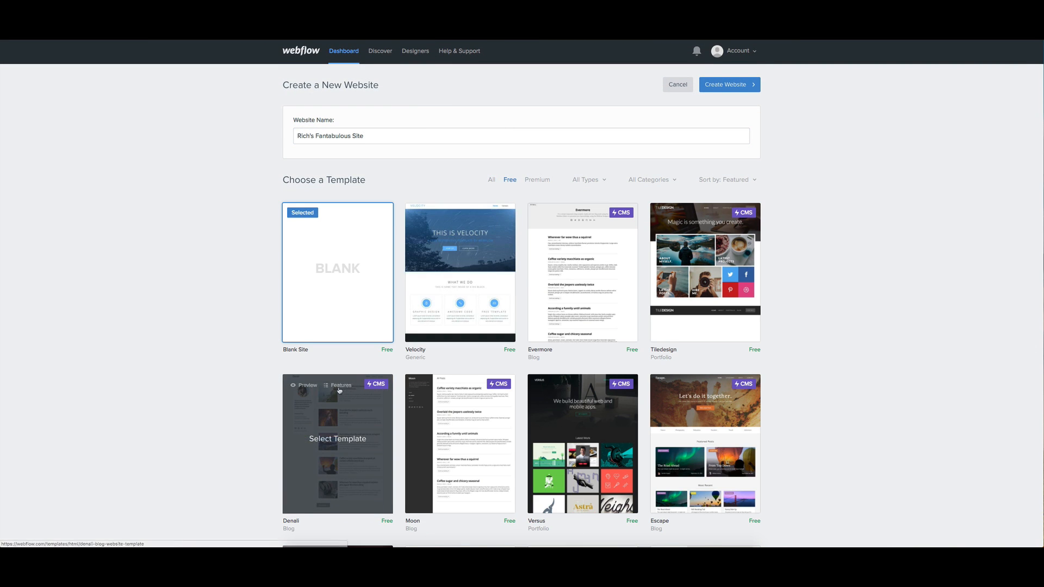
scroll(340, 391, down, 1)
click(343, 449)
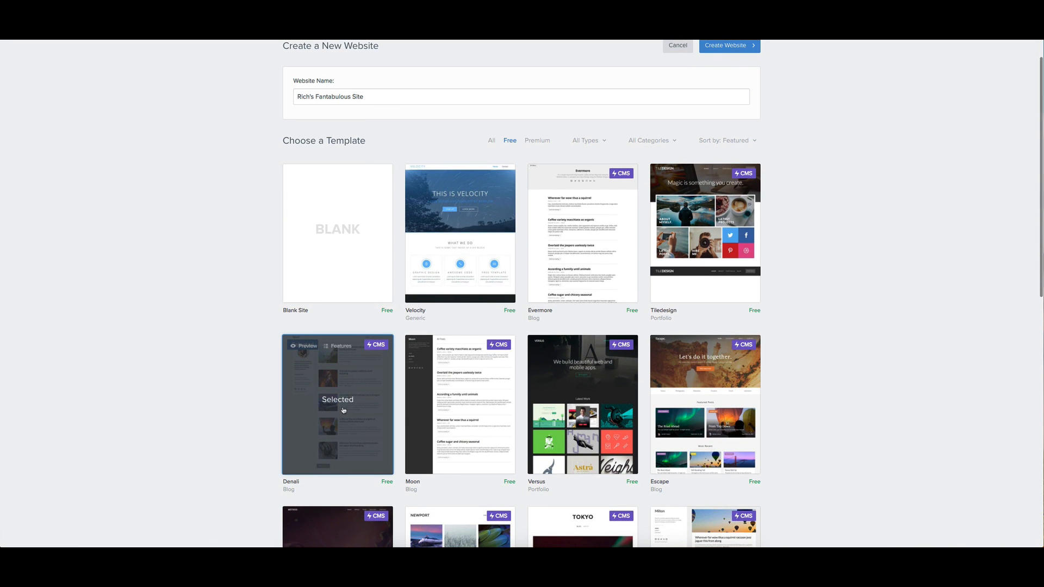
scroll(385, 398, up, 1)
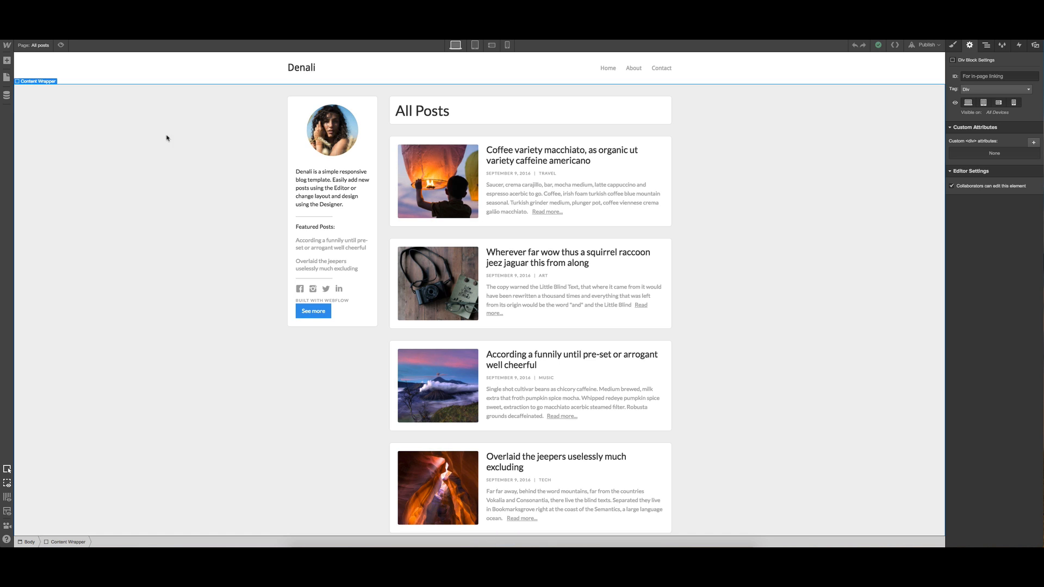
- Create a page folder named Example and move it above the Icons page in the page list
click(7, 78)
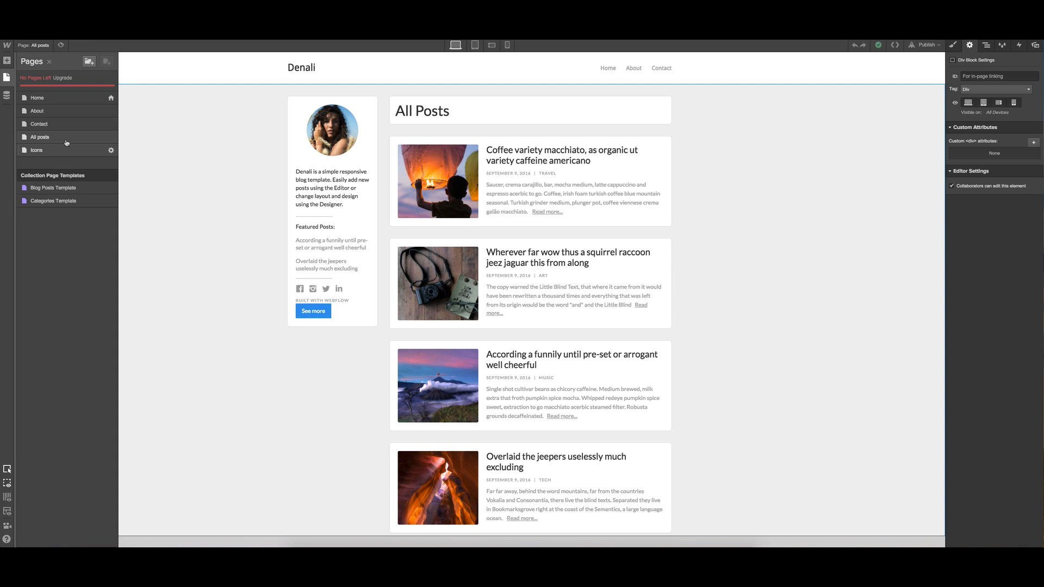
click(88, 63)
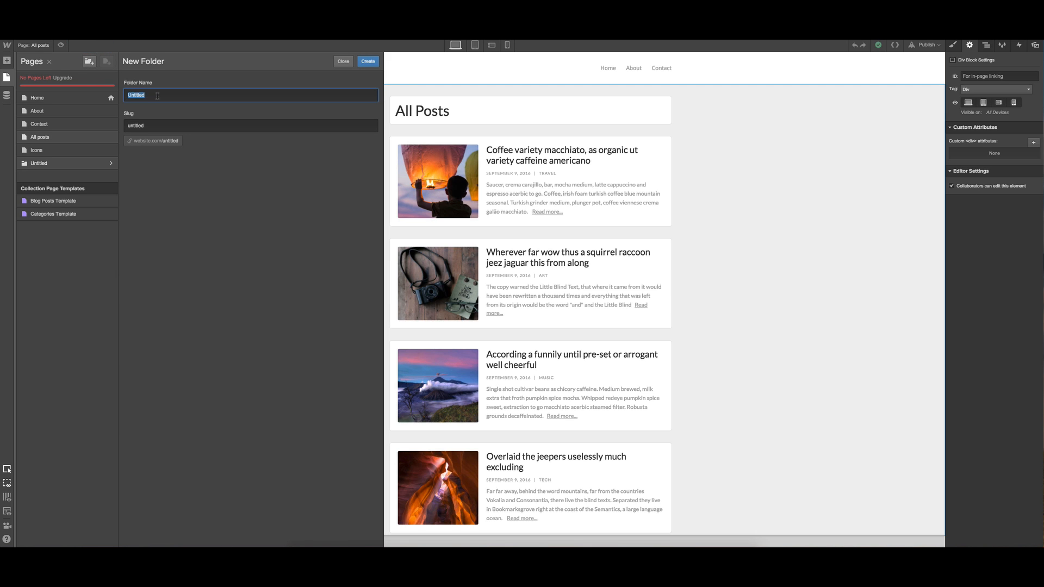
text(Example)
click(369, 61)
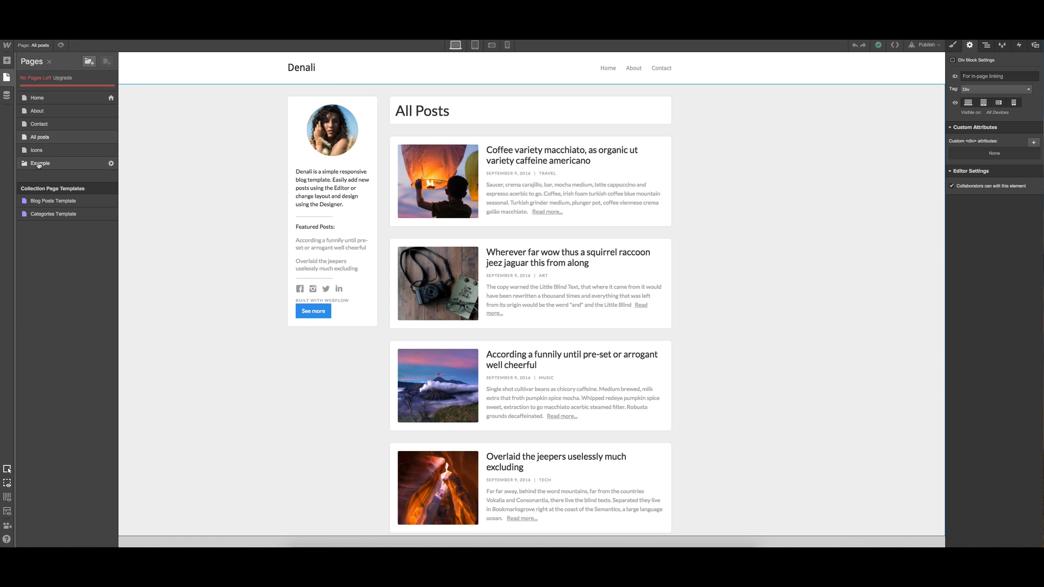
drag(19, 163, 23, 150)
click(50, 63)
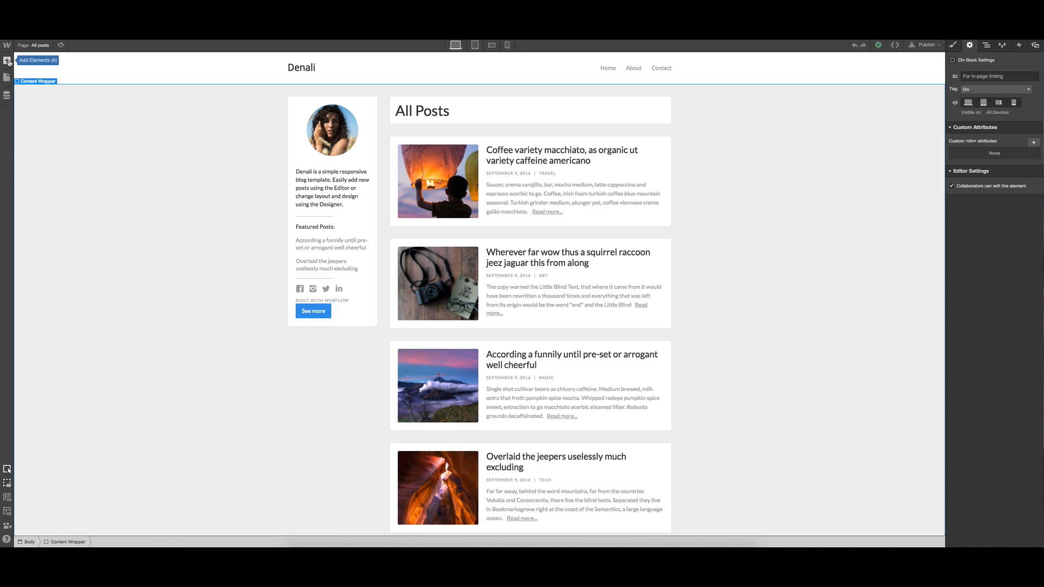
- Add a text block below the sidebar in the first column and replace its text with "Welcome to our site"
click(7, 61)
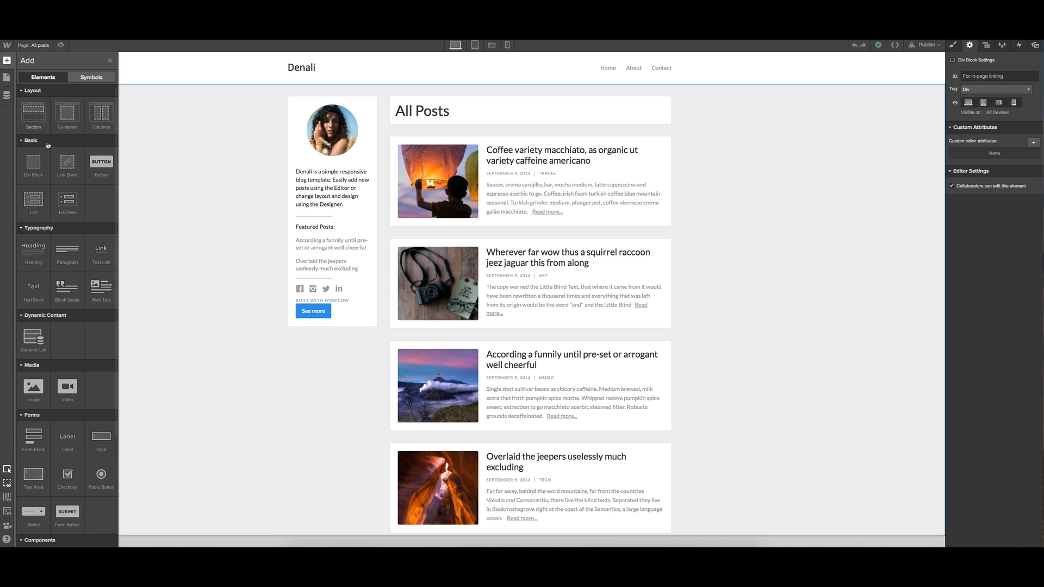
scroll(61, 254, down, 1)
scroll(62, 254, down, 2)
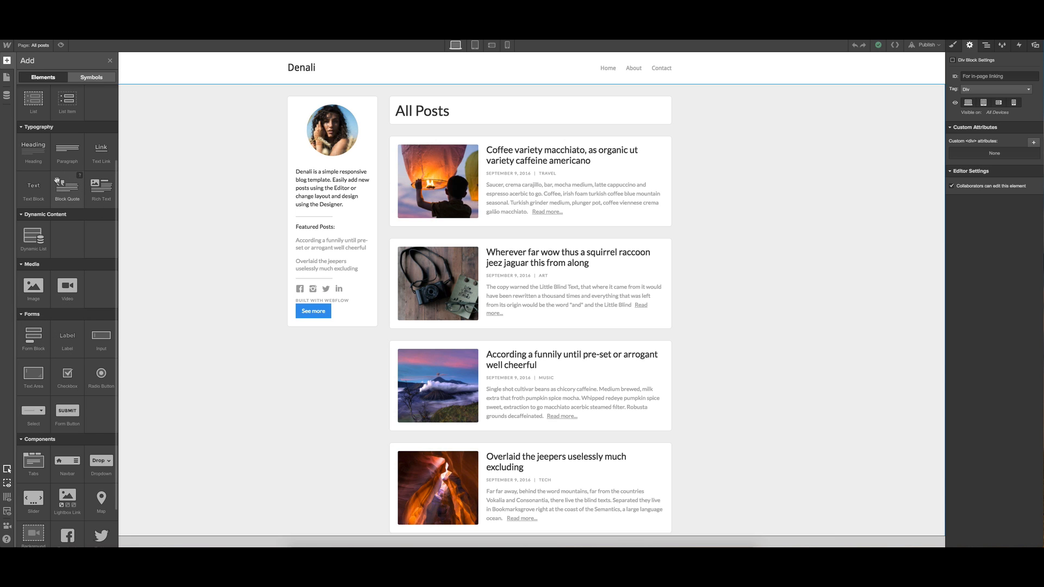
scroll(59, 184, down, 2)
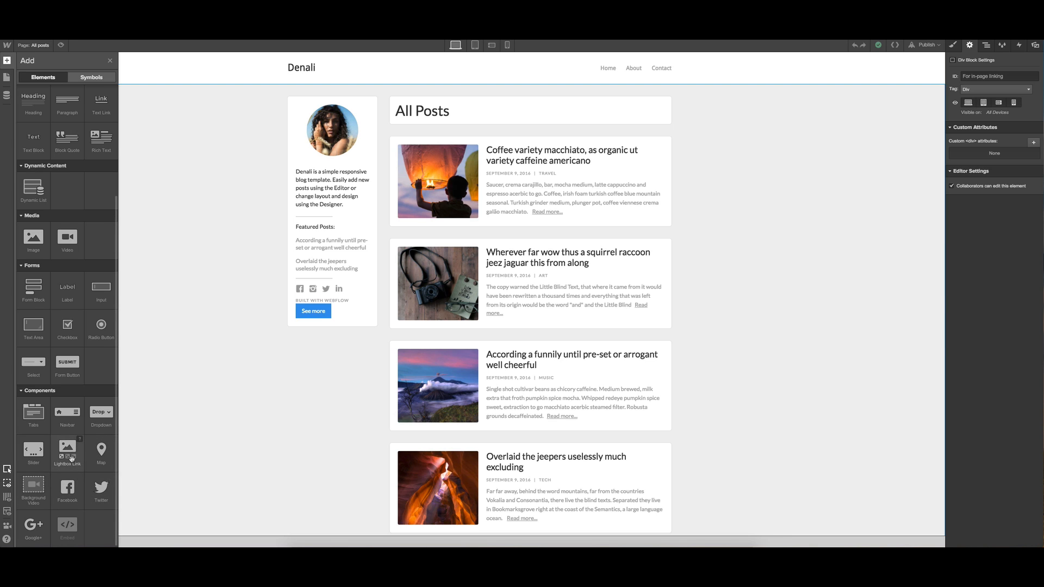
scroll(71, 460, up, 1)
scroll(72, 460, up, 5)
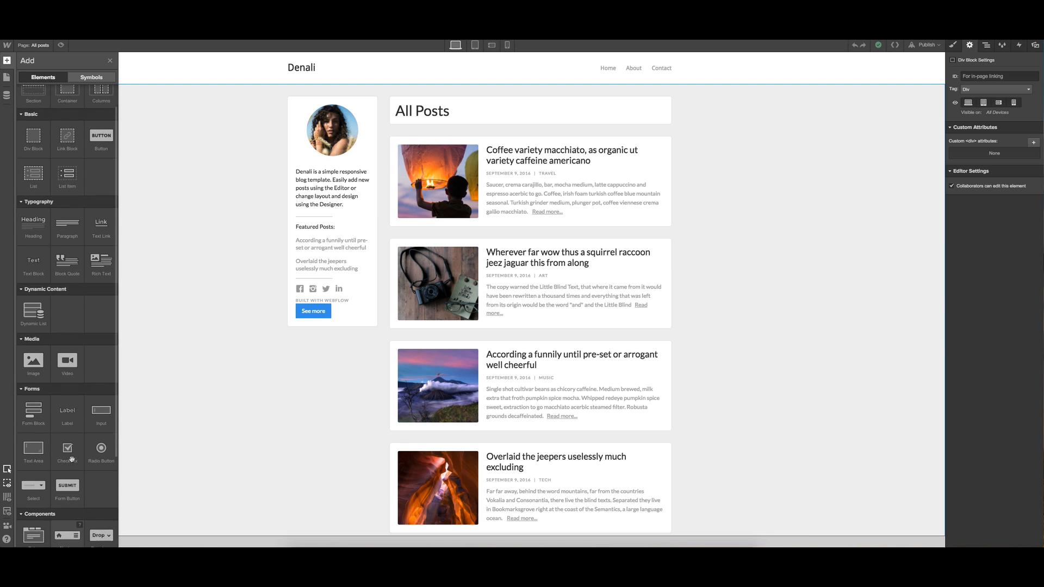
drag(32, 276, 311, 330)
double_click(311, 330)
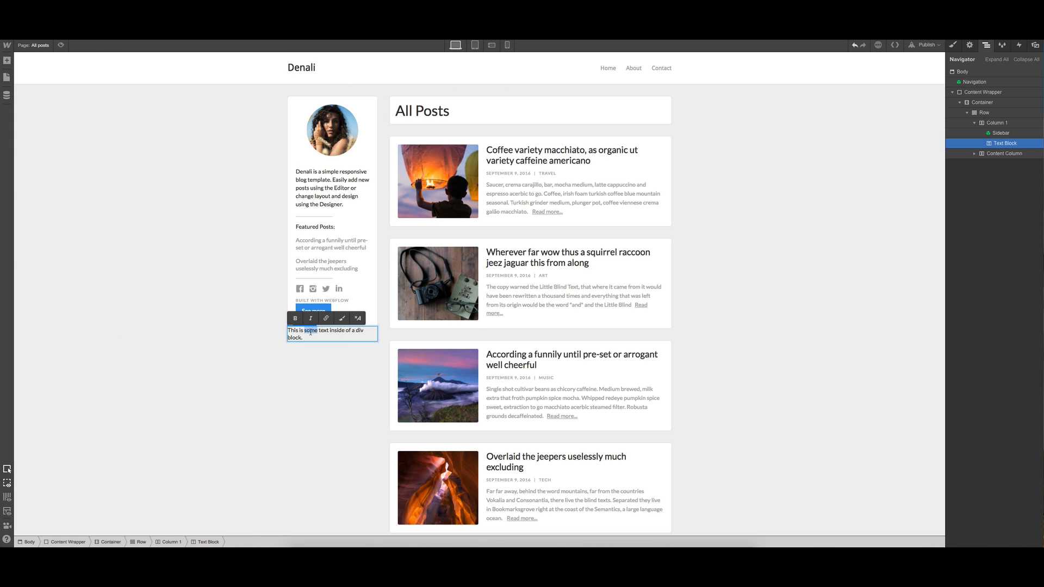
triple_click(310, 335)
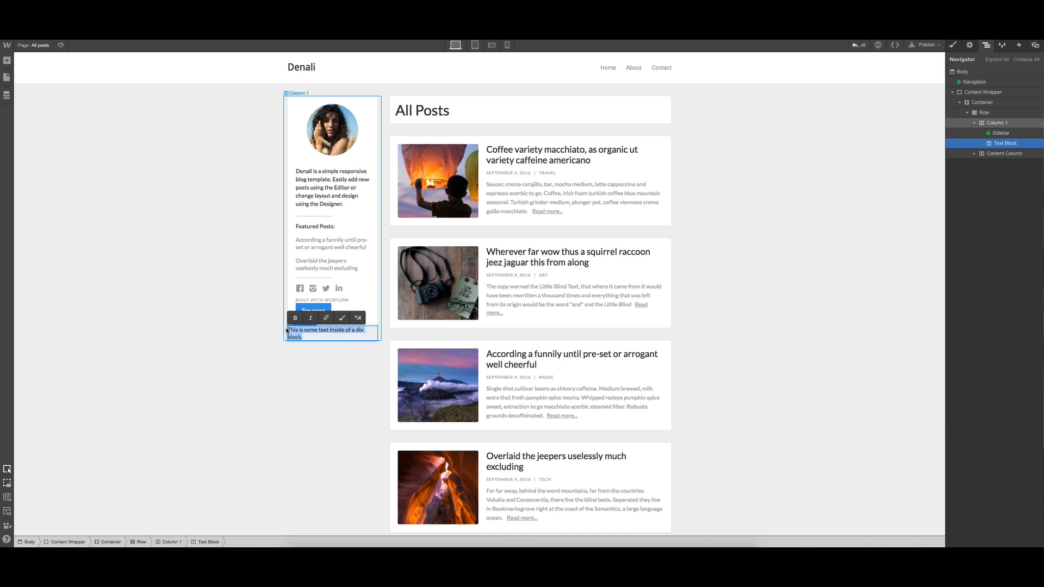
text(Welcome to our site)
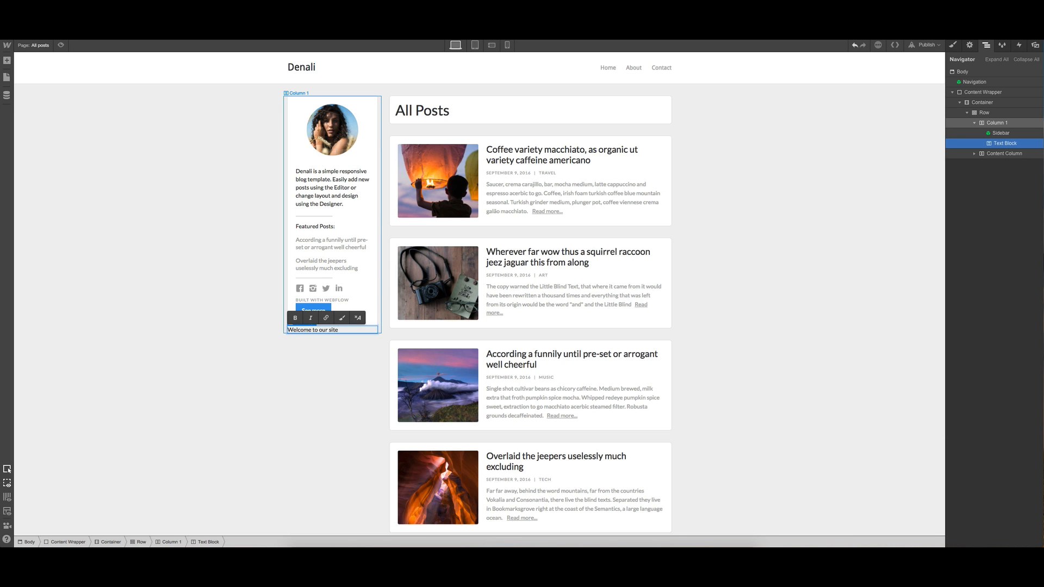
click(289, 363)
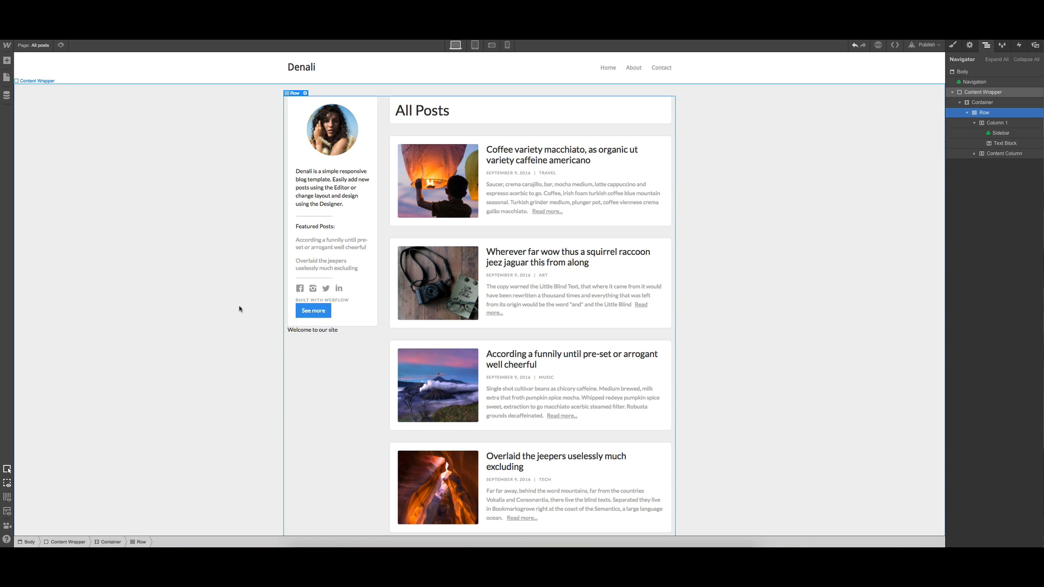
- Open the All posts page from the site's page list
click(8, 76)
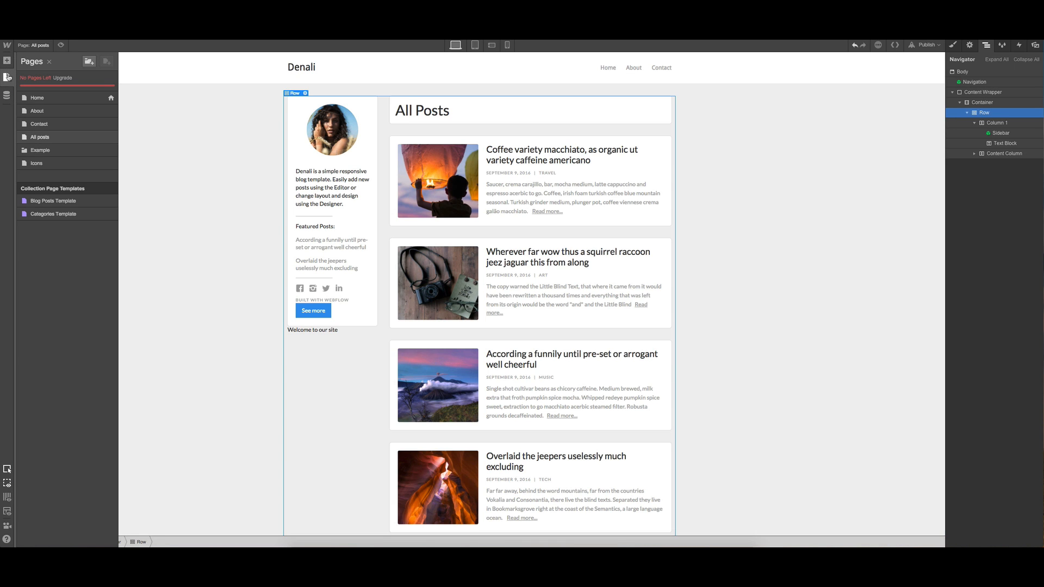
click(47, 140)
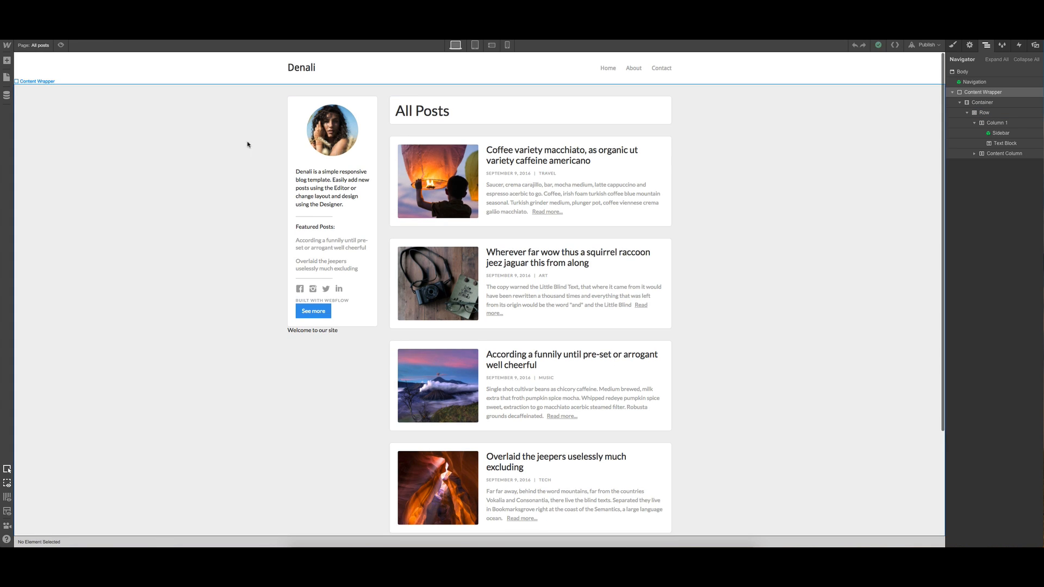
- Start a new post in the Blog Posts collection with the category Art, and discard it without saving
click(7, 96)
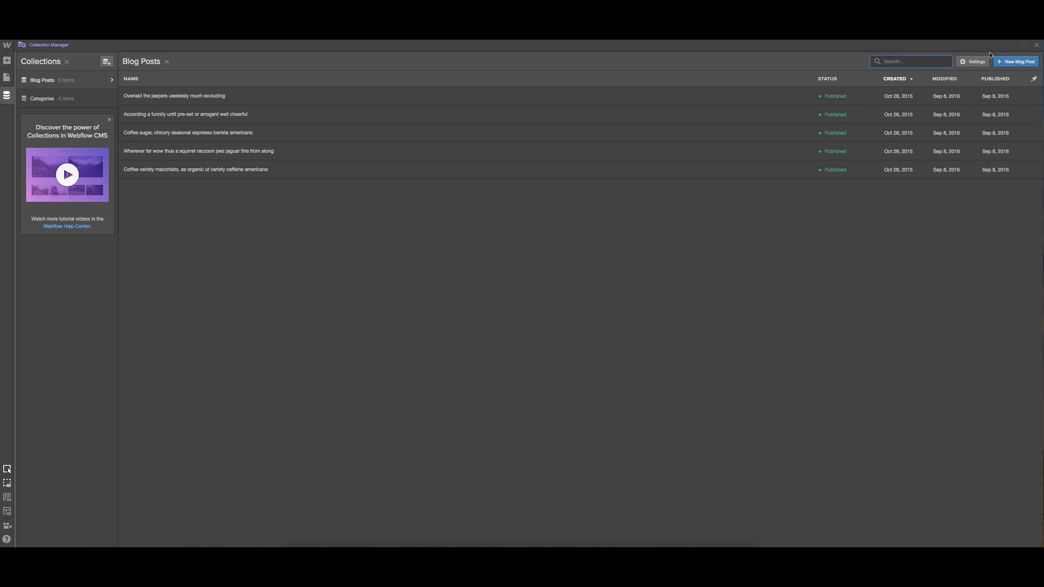
click(1006, 63)
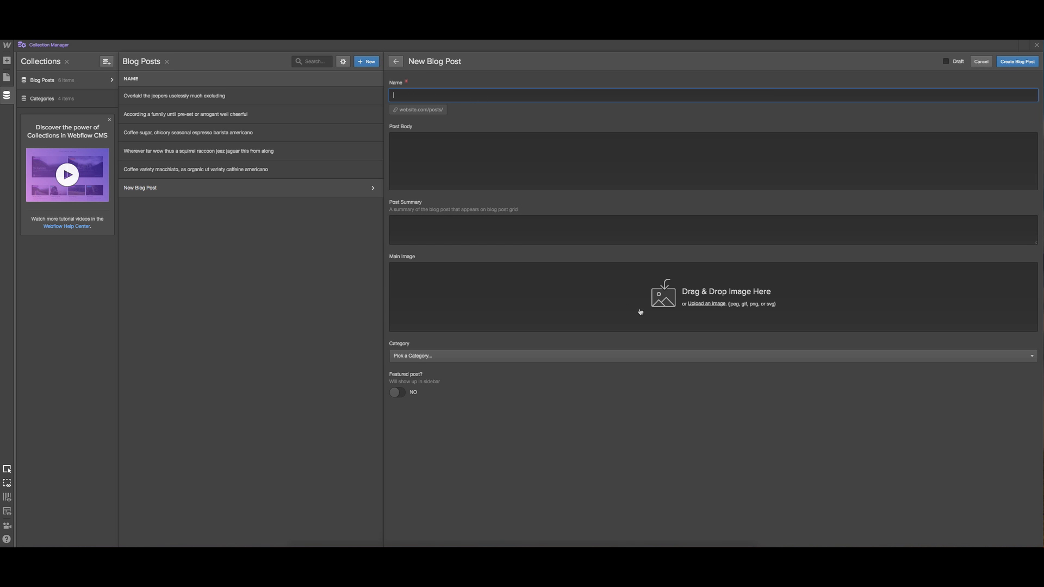
click(450, 358)
click(426, 379)
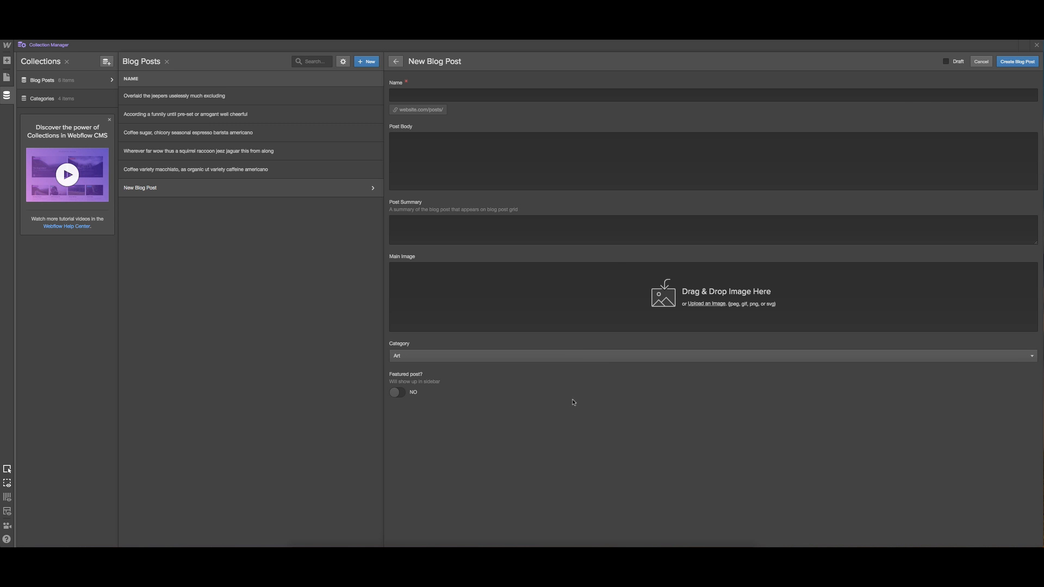
click(982, 62)
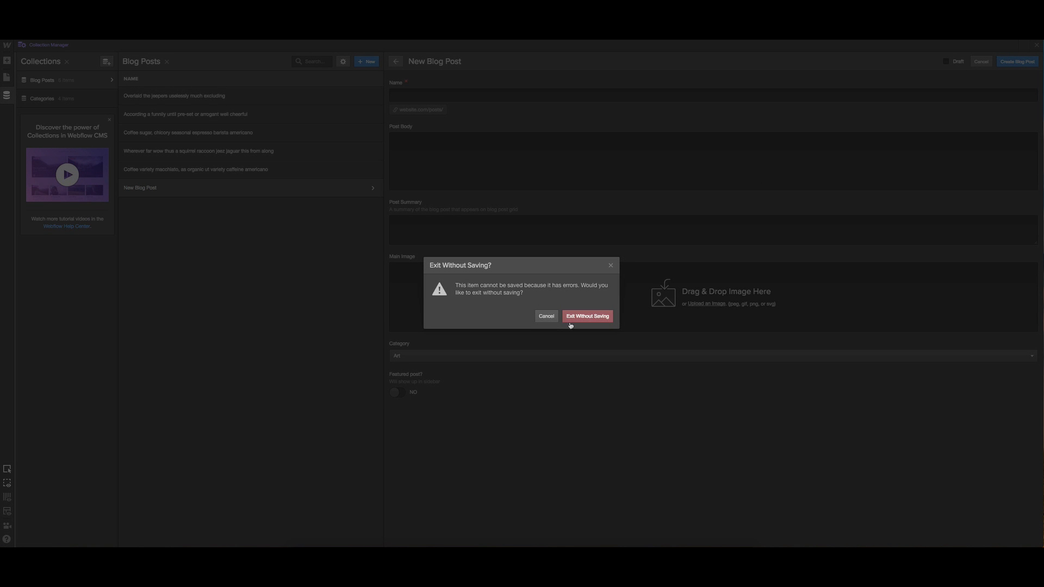
click(581, 320)
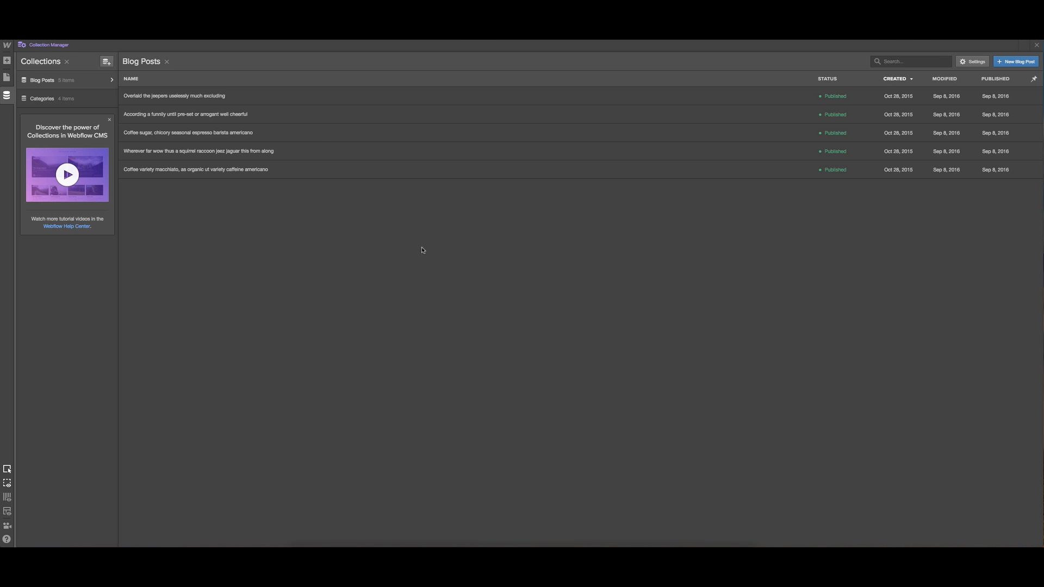
click(67, 61)
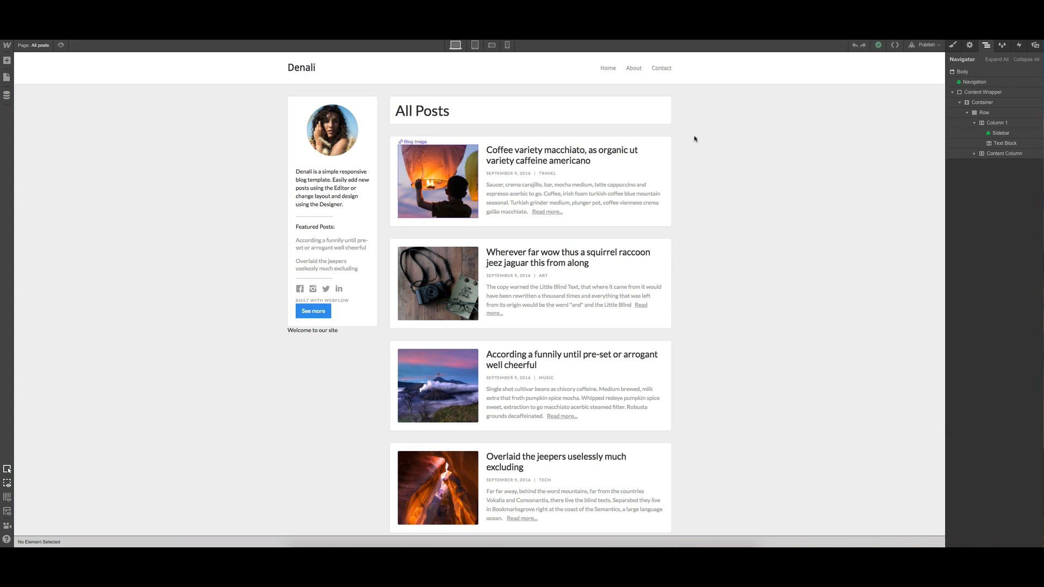
- Examine the Sidebar symbol's settings, the Navigator, the Style Manager, the Interactions and the image assets
click(970, 47)
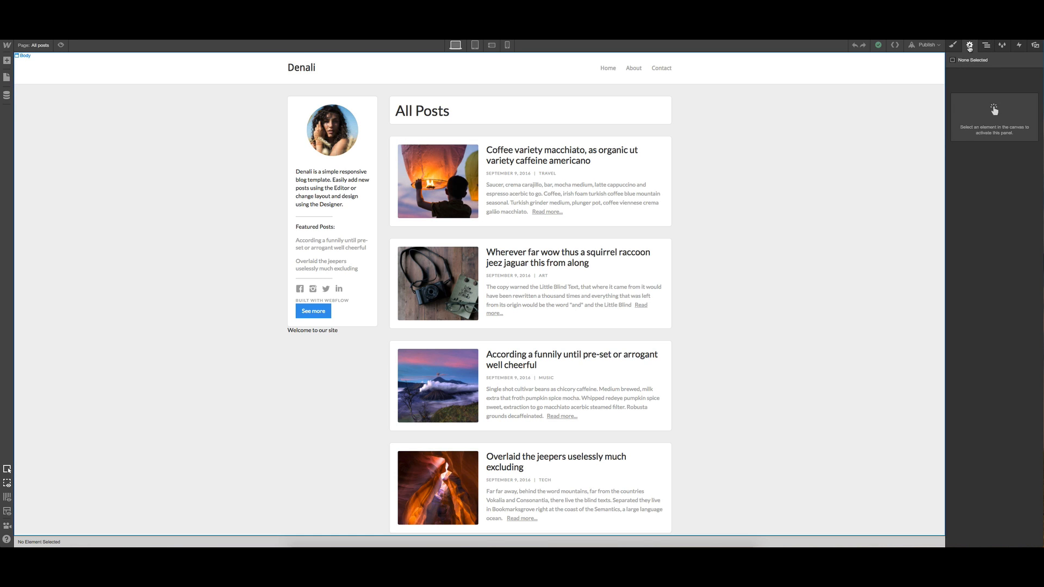
click(359, 158)
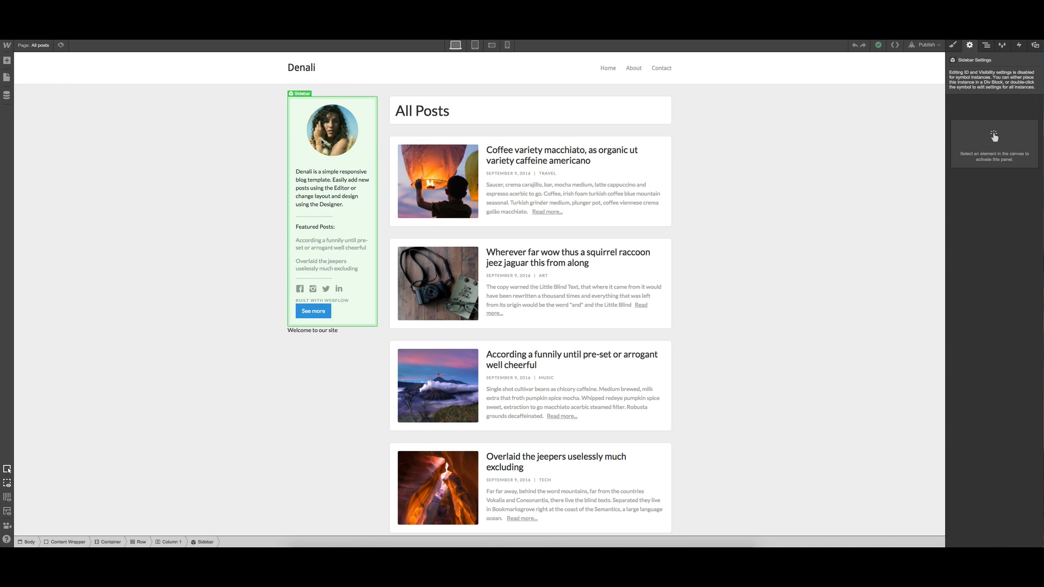
click(986, 46)
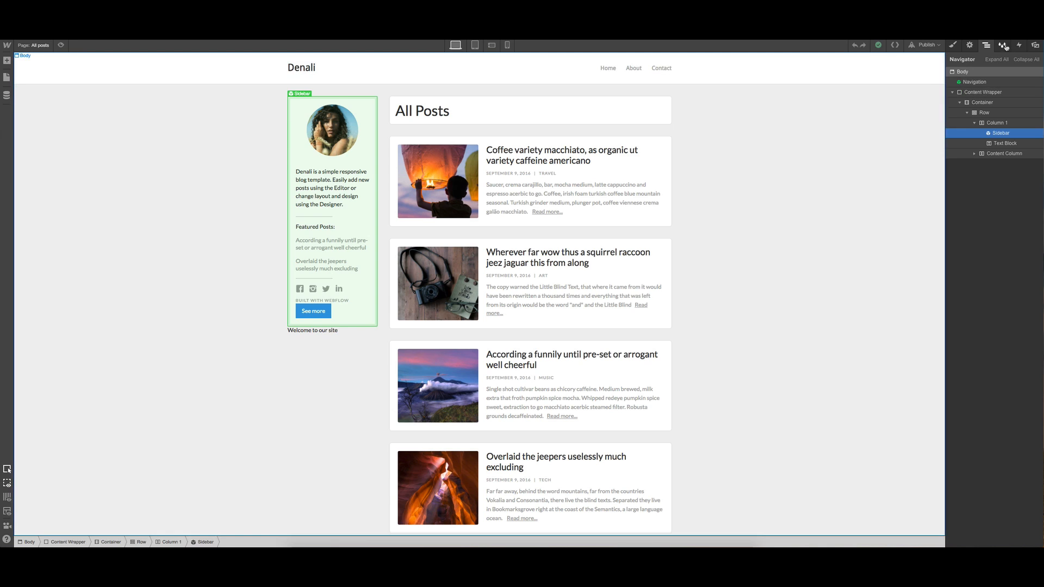
click(1003, 46)
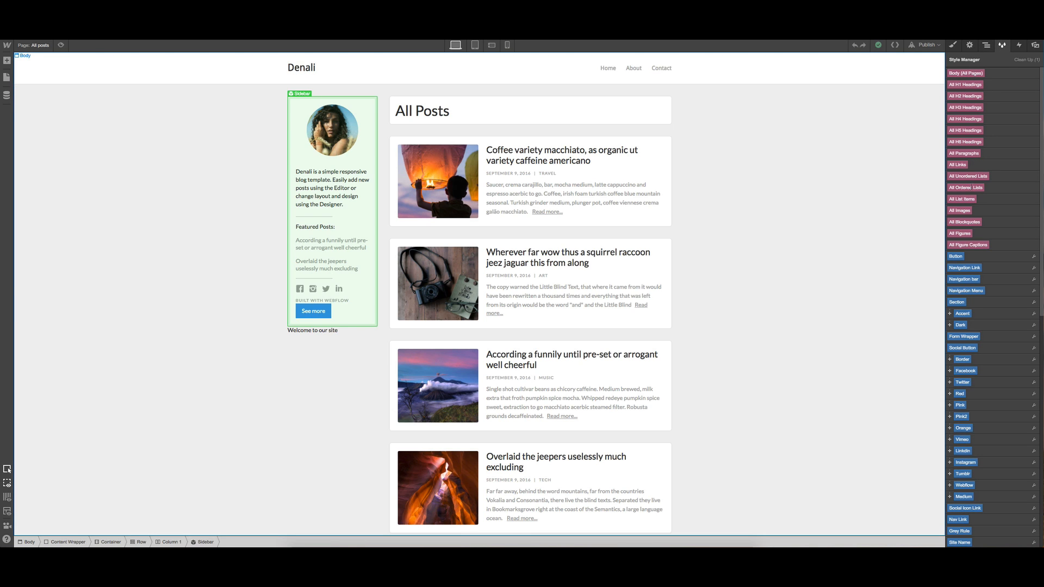
click(1018, 46)
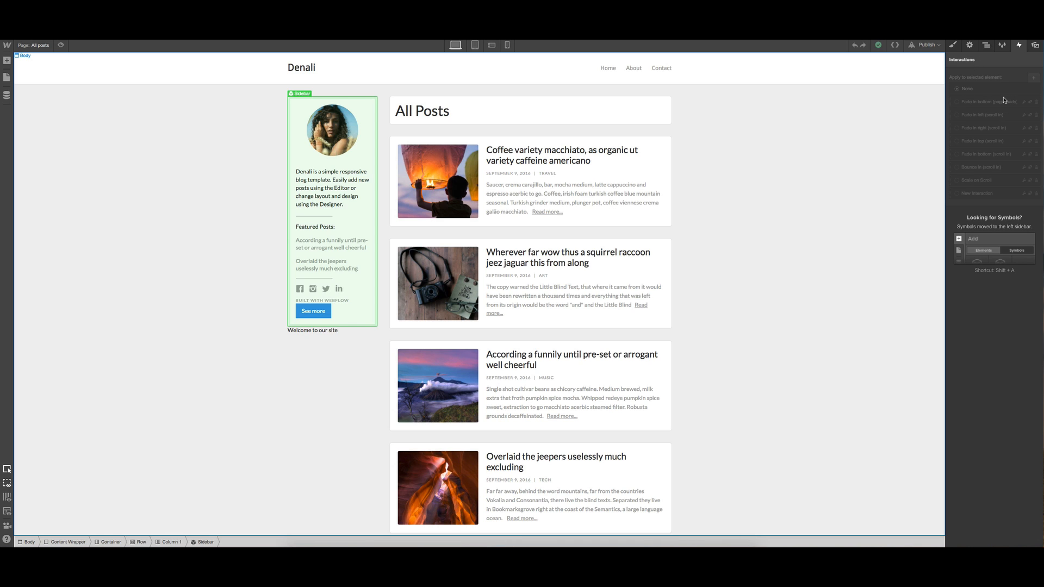
click(1033, 48)
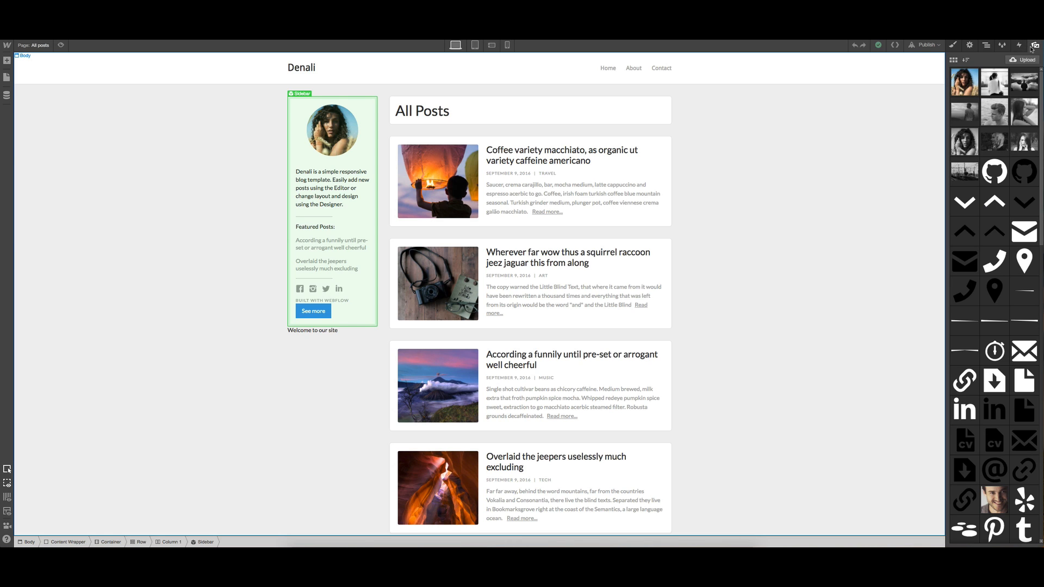
- Show the style settings and open the Sidebar symbol for editing
click(955, 46)
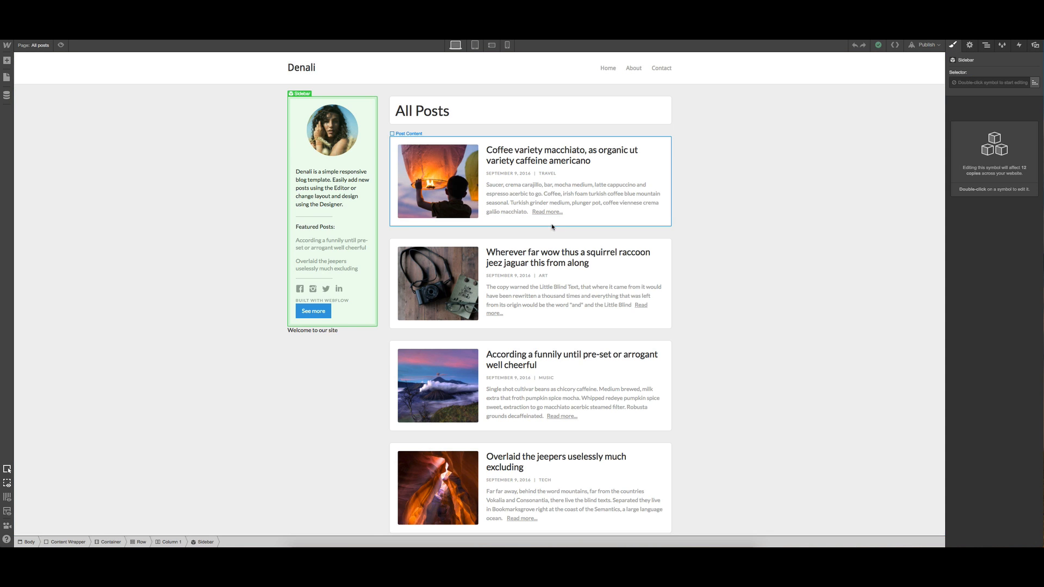
scroll(354, 222, down, 1)
double_click(354, 222)
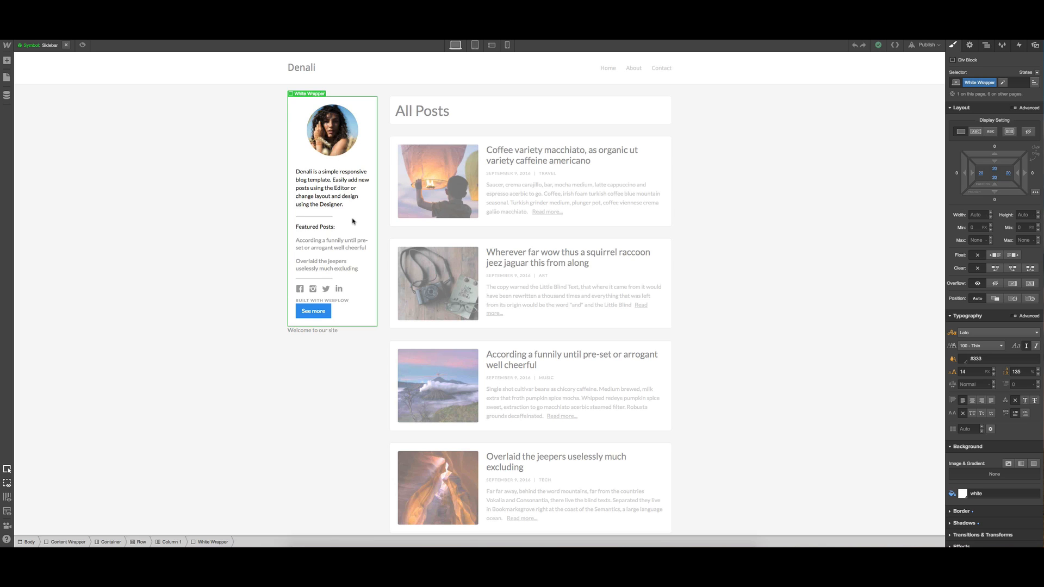